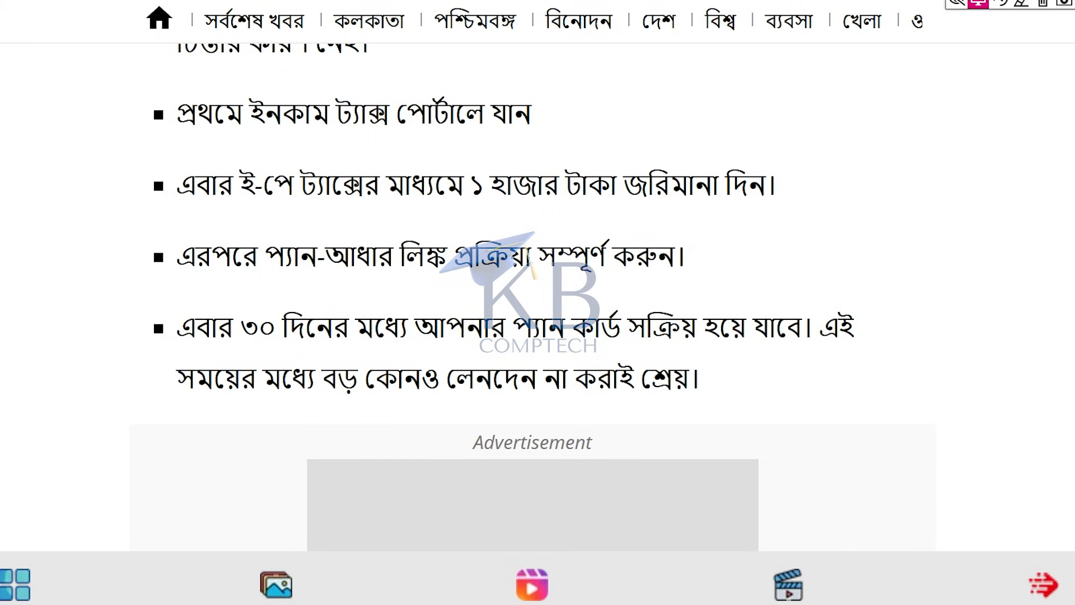
- Review the Bengali article's instructions for linking Aadhaar with PAN, the penalty rules and how to reactivate an inactive PAN card
scroll(532, 296, up, 1)
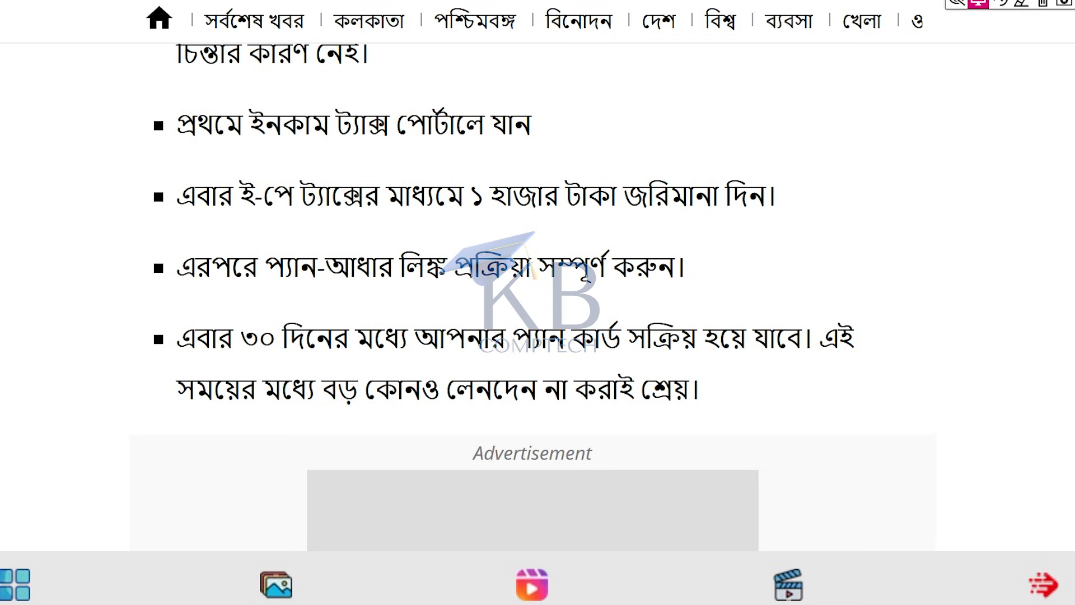
scroll(532, 296, up, 15)
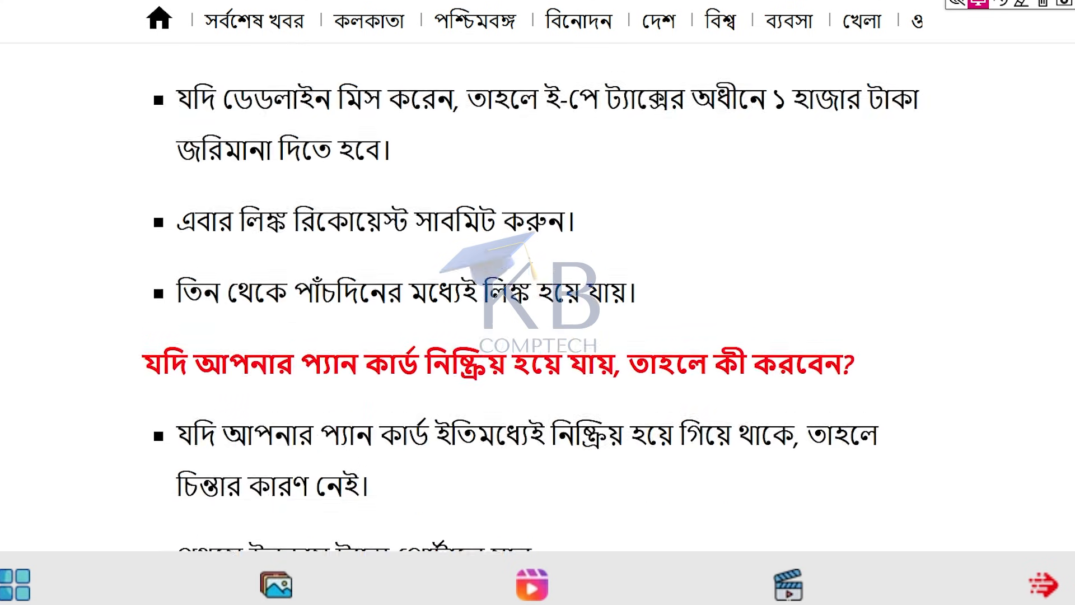
scroll(532, 296, up, 5)
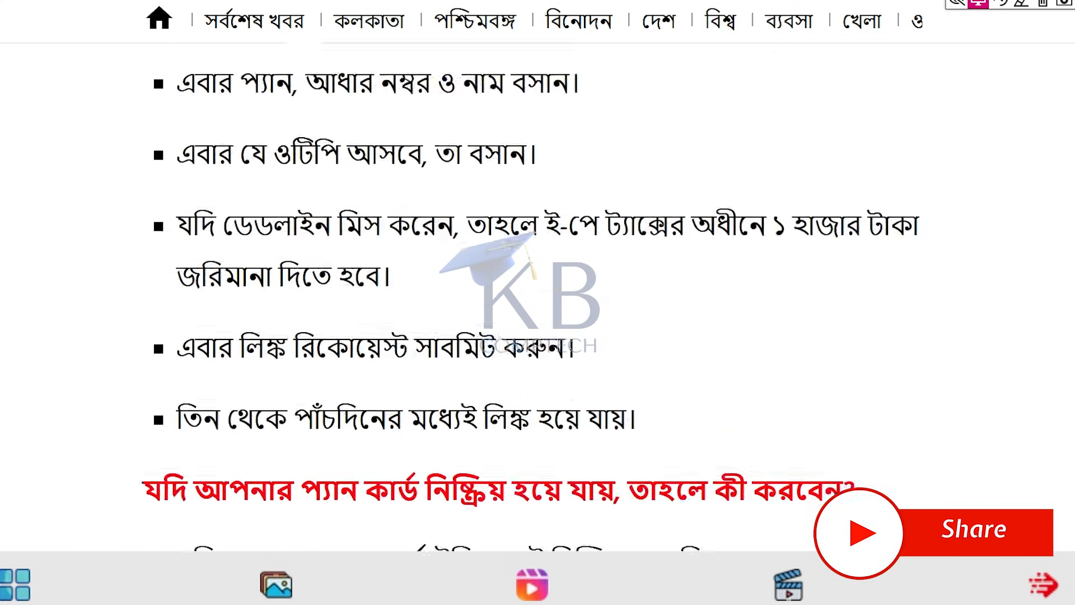
scroll(531, 297, down, 4)
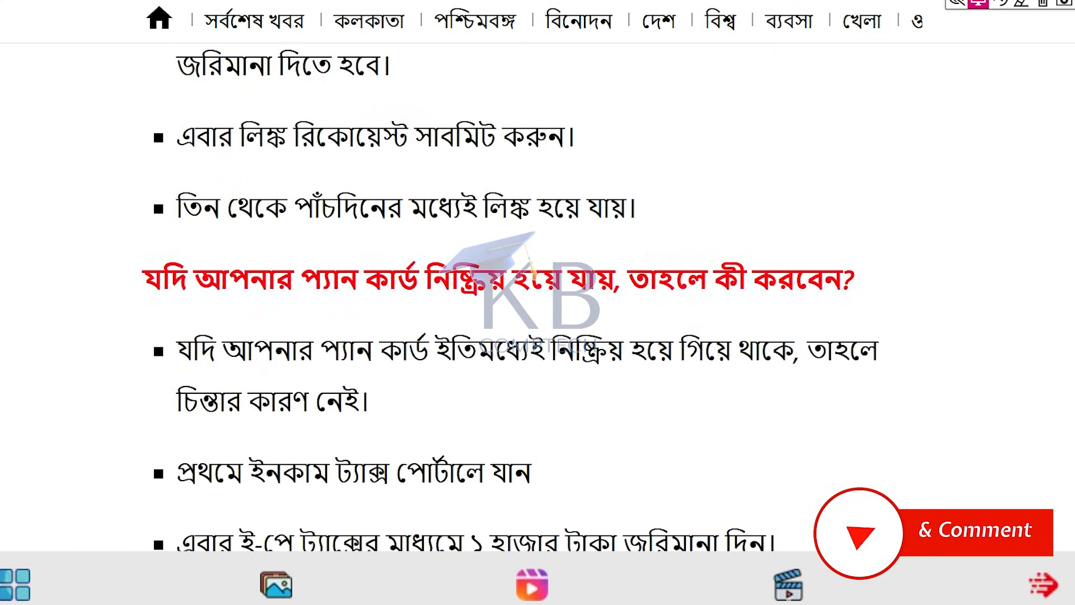
scroll(532, 297, up, 5)
scroll(532, 296, up, 6)
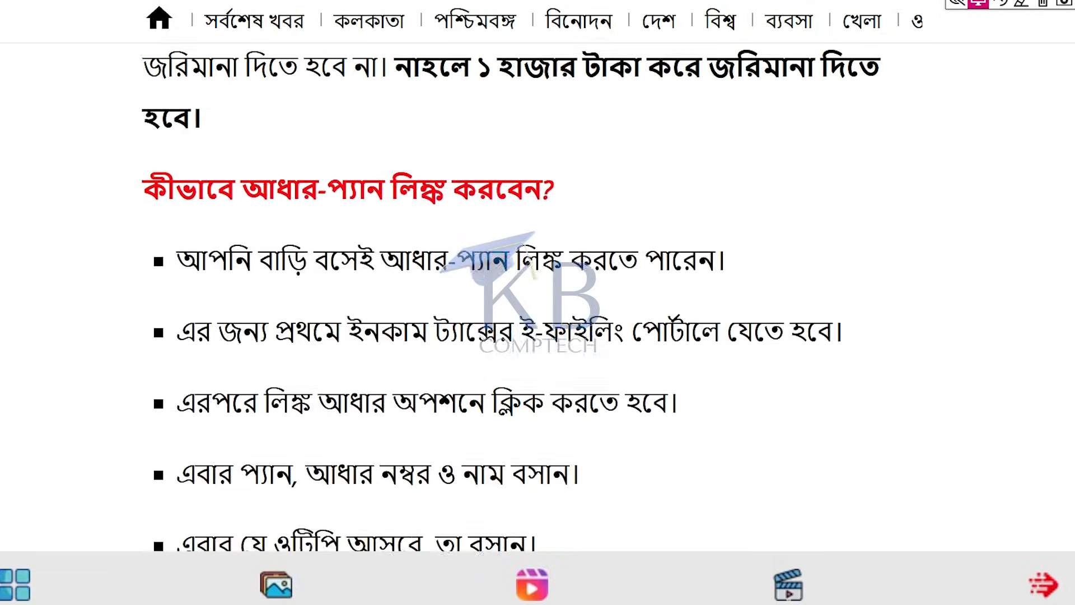
scroll(532, 297, up, 10)
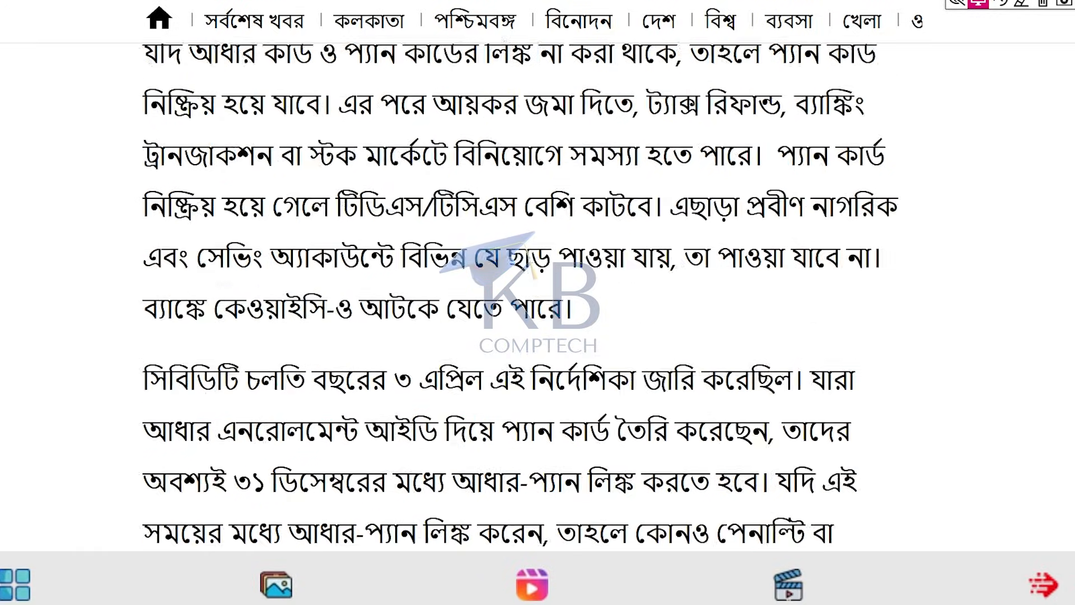
scroll(532, 297, up, 8)
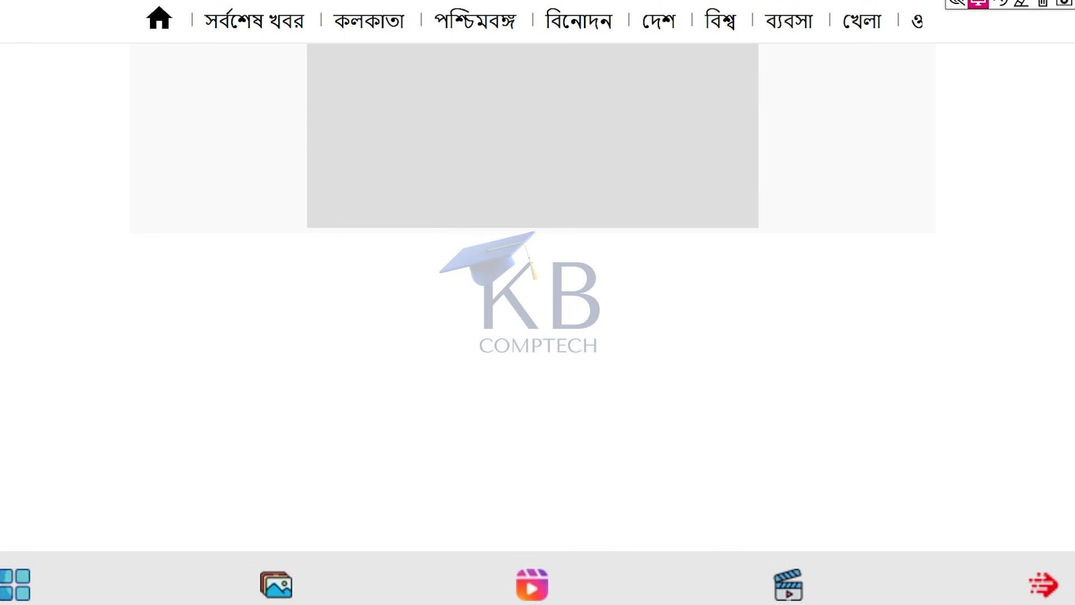
scroll(532, 297, up, 6)
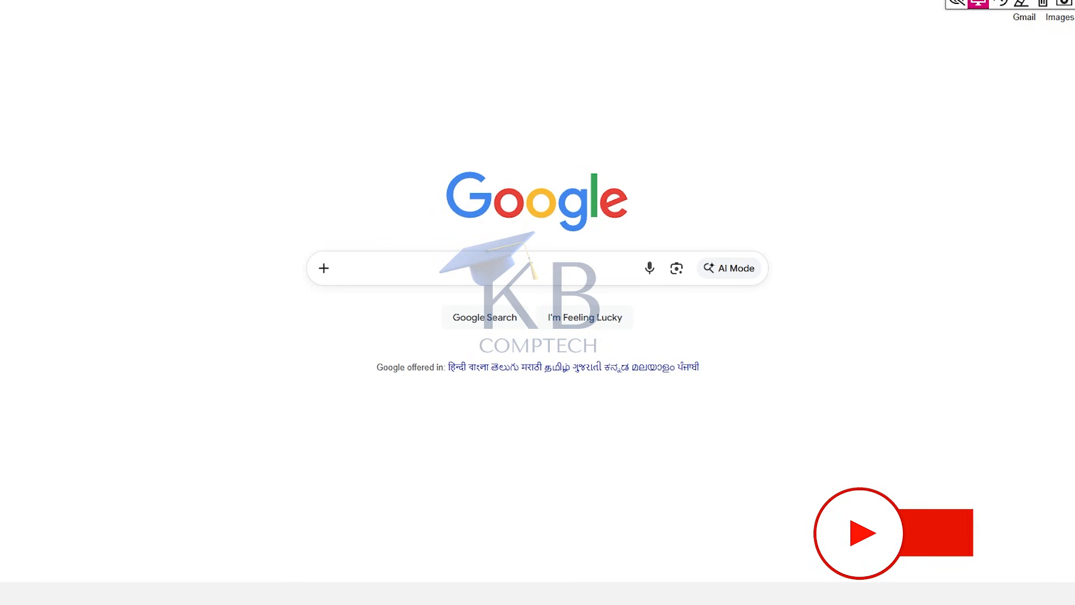
- Search Google for "income tax e filing portal" and open the Income Tax Department's e-Filing Home Page result
text(income)
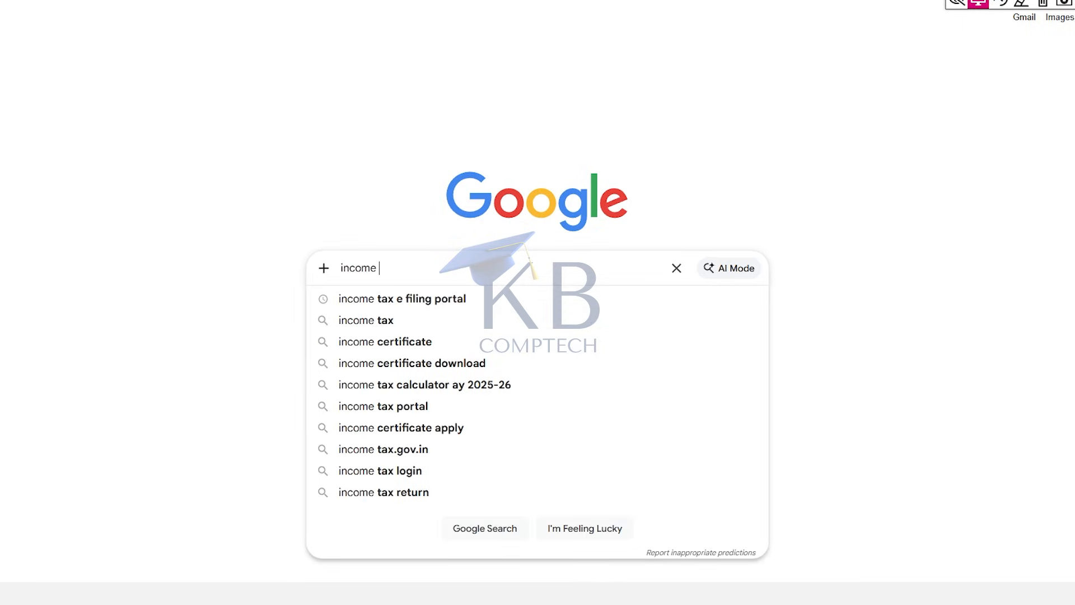
click(451, 302)
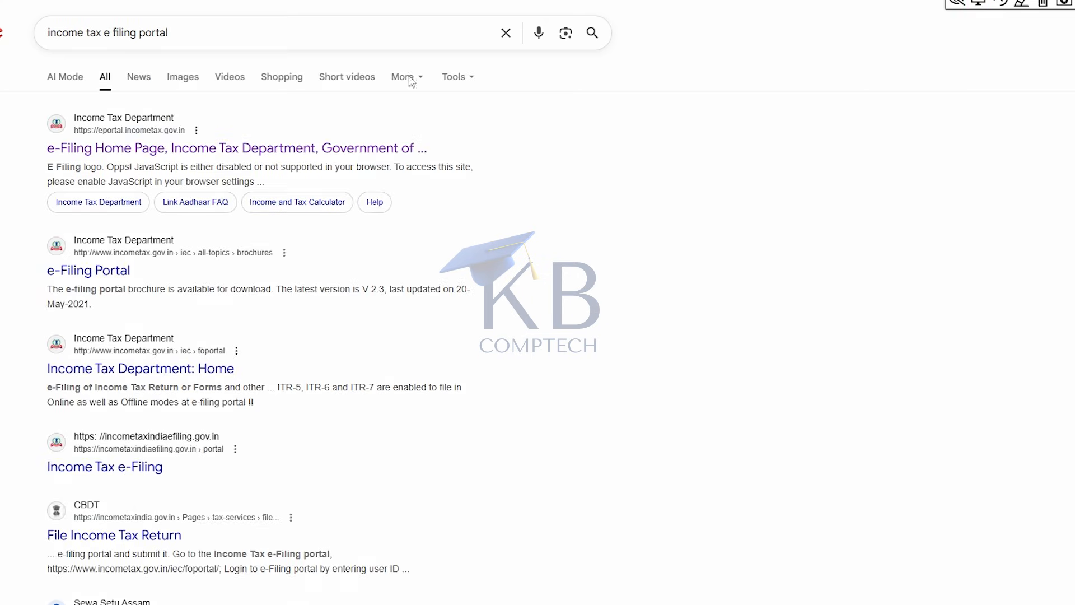
mouse_move(2, 110)
mouse_down()
mouse_move(361, 178)
mouse_move(504, 178)
mouse_up()
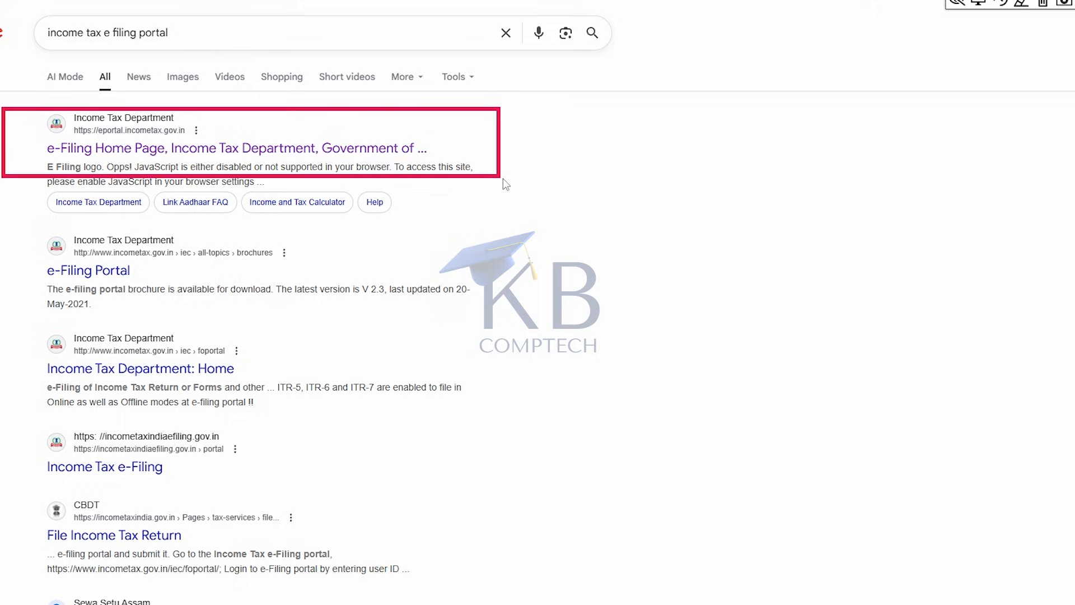
click(979, 3)
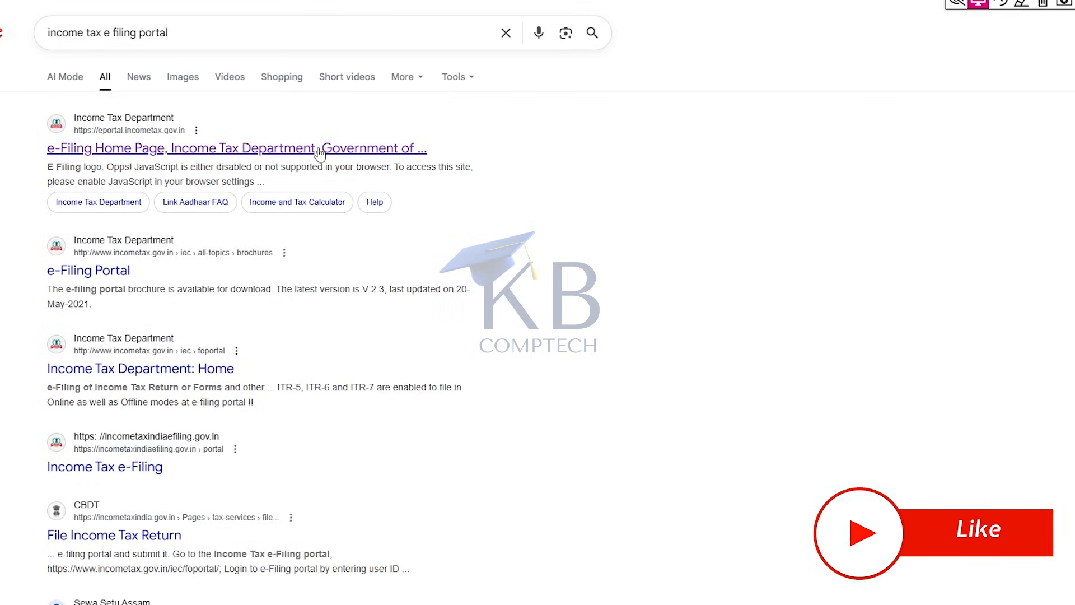
right_click(319, 148)
click(338, 160)
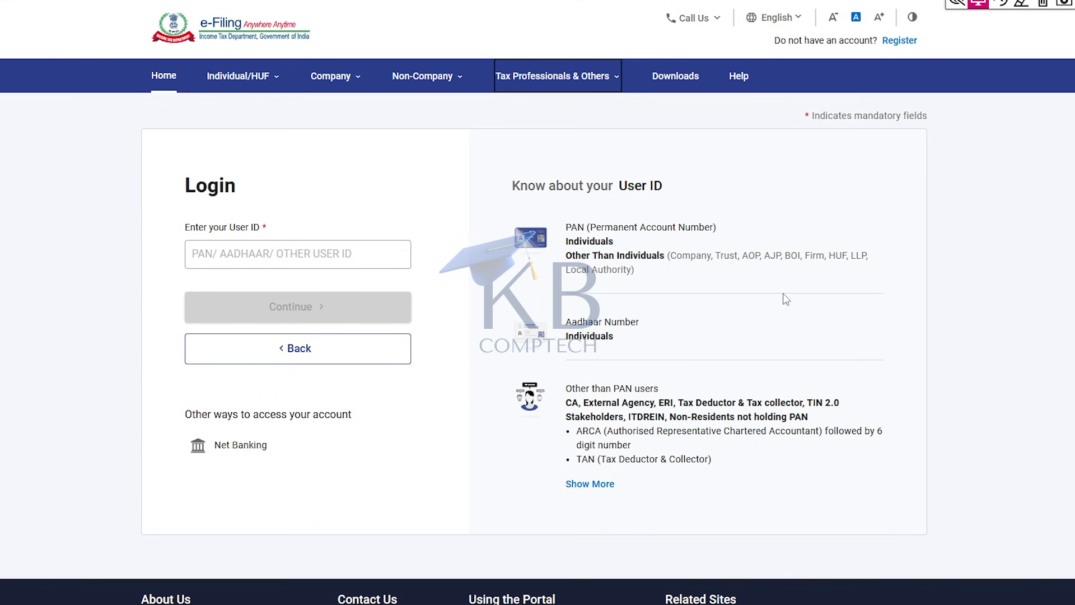
- Go to the e-Filing portal's home page and open the Link Aadhaar service
click(168, 80)
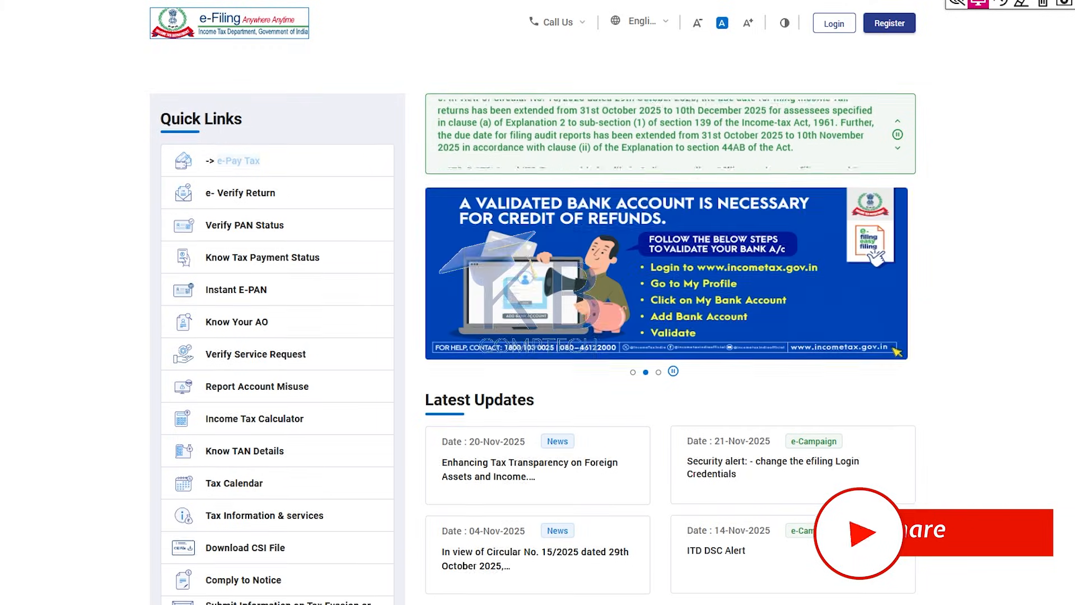
scroll(898, 262, down, 2)
scroll(593, 336, down, 3)
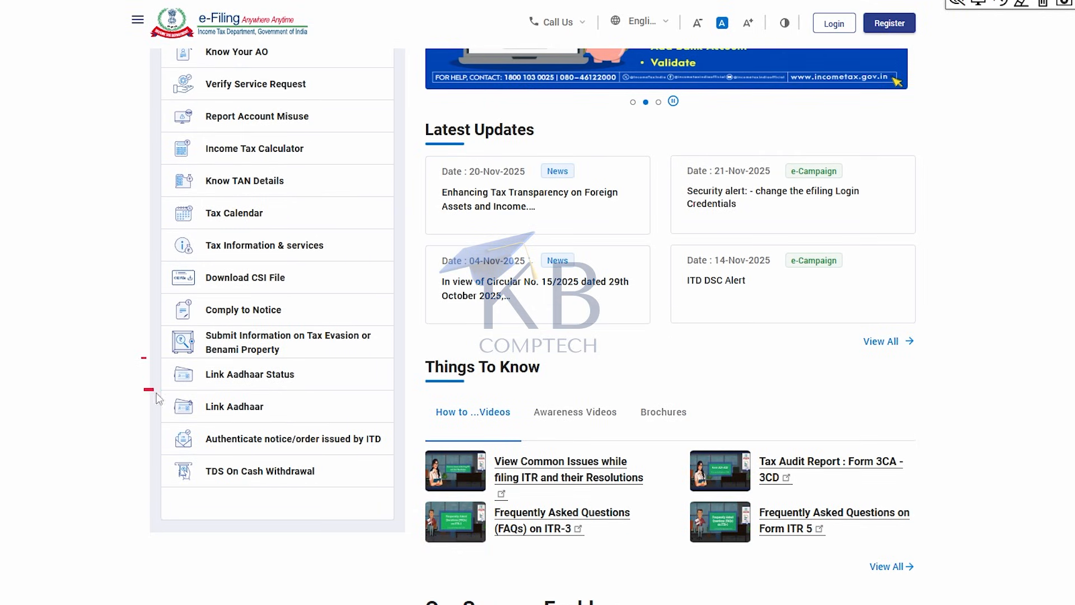
mouse_move(157, 393)
mouse_down()
mouse_move(303, 428)
mouse_move(389, 431)
mouse_up()
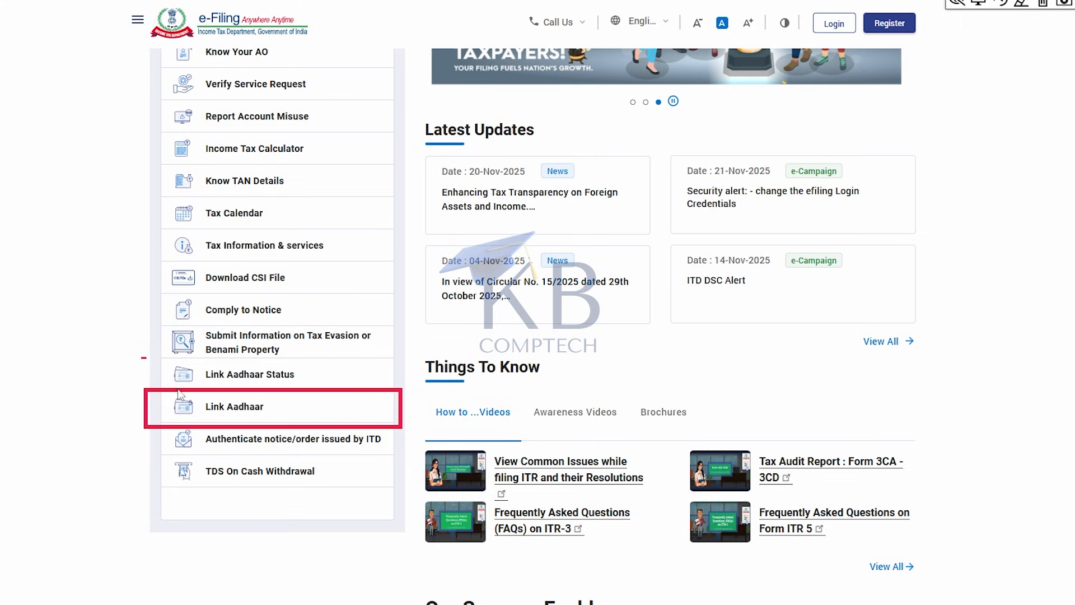
click(1042, 3)
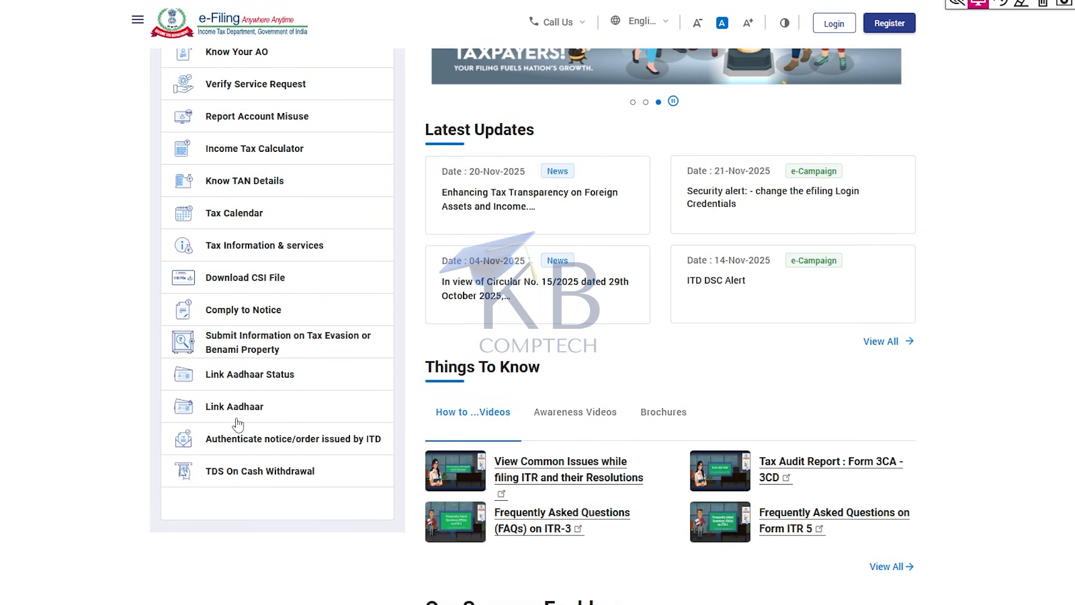
click(231, 409)
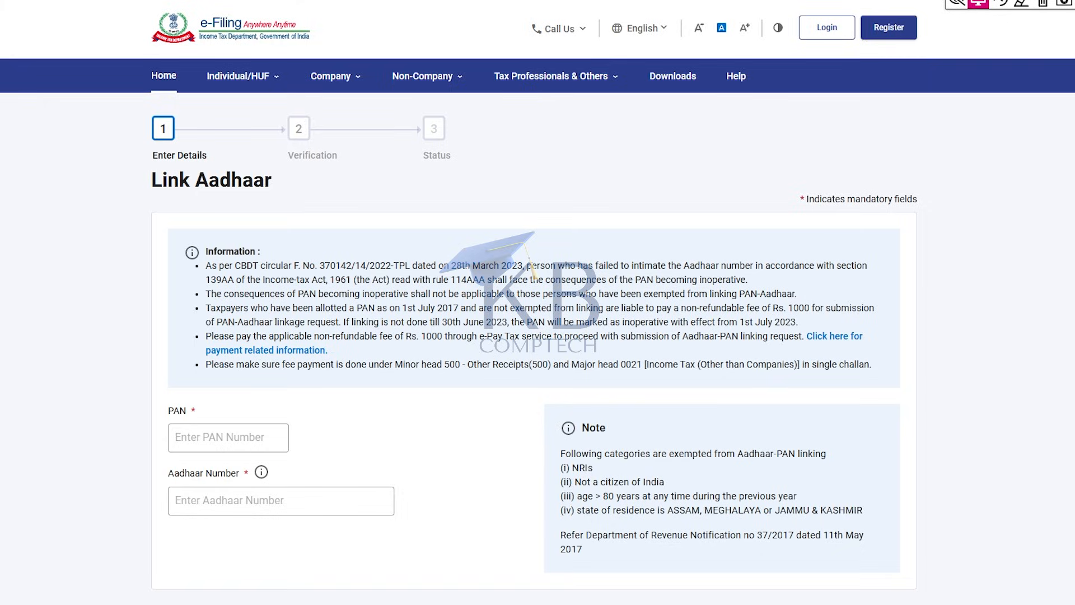
- Enter the PAN and Aadhaar number in the Link Aadhaar form, validate them and dismiss the resulting message
scroll(232, 374, down, 2)
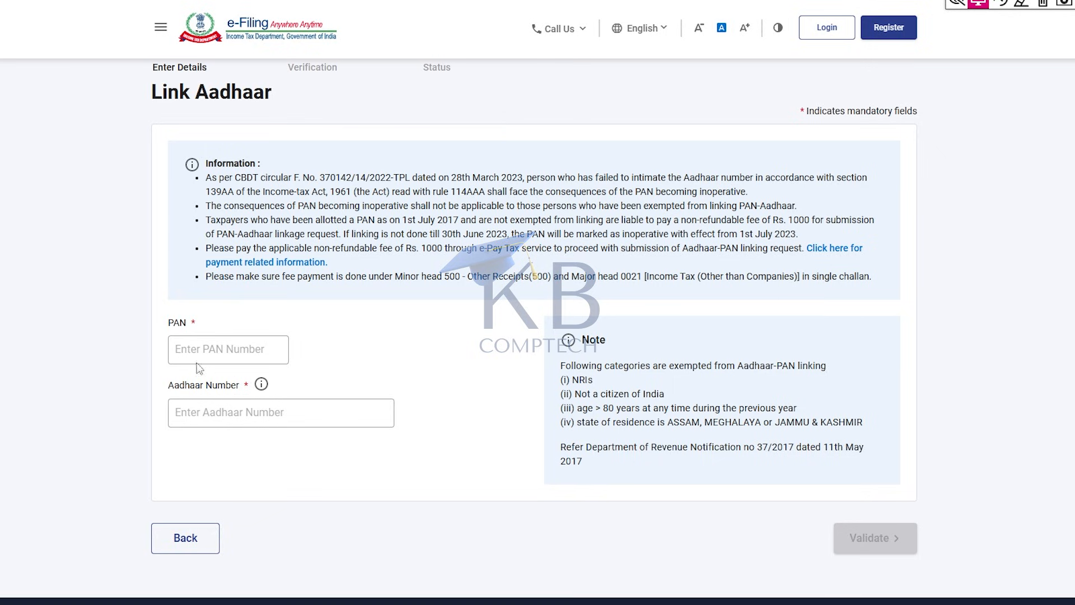
click(188, 347)
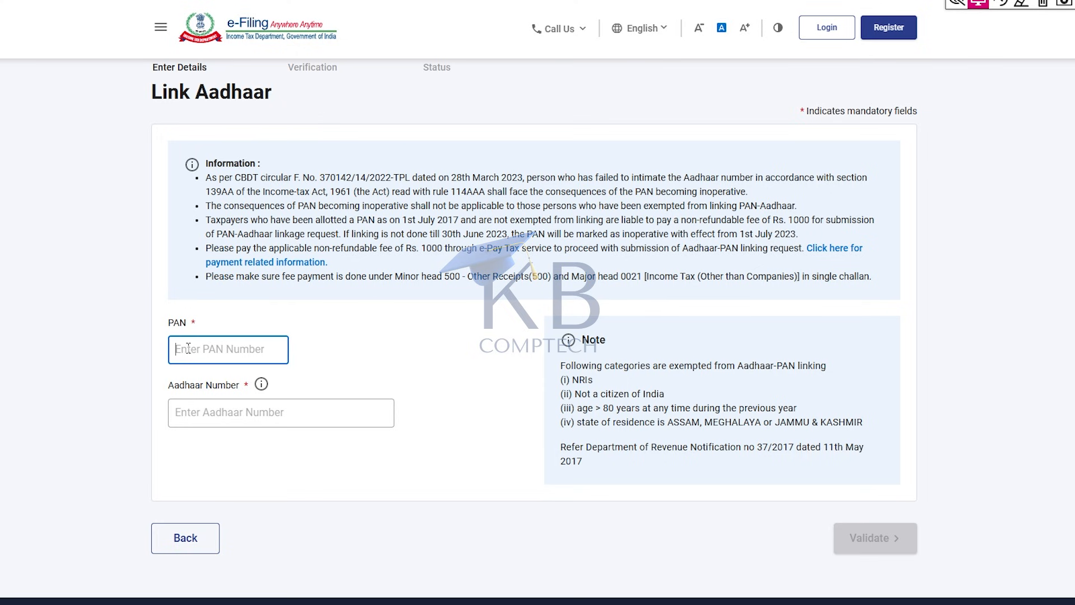
click(201, 409)
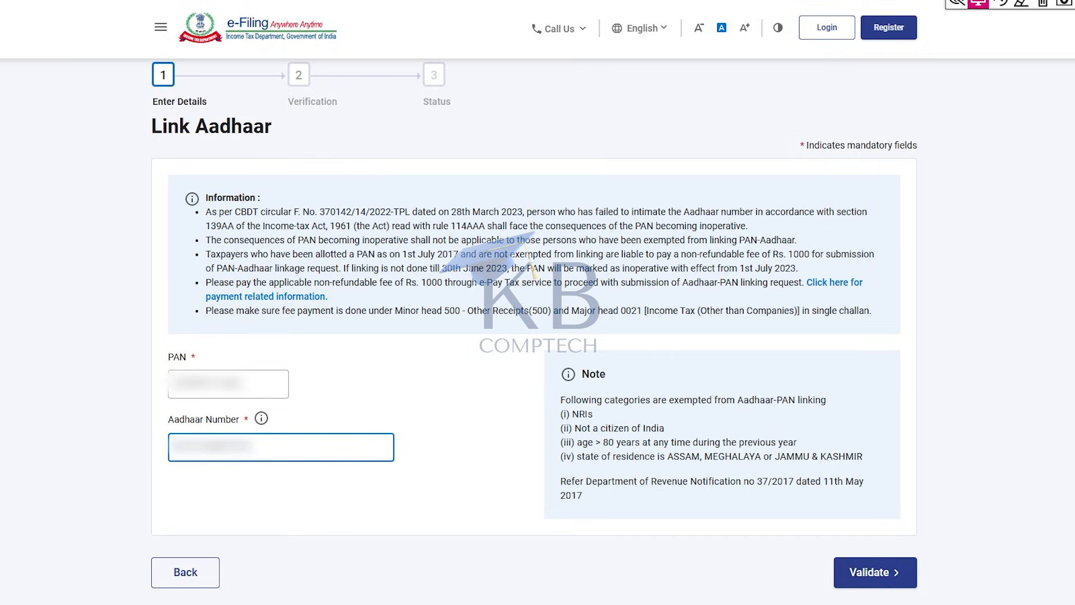
click(978, 3)
mouse_move(812, 535)
mouse_down()
mouse_move(840, 587)
mouse_move(936, 603)
mouse_up()
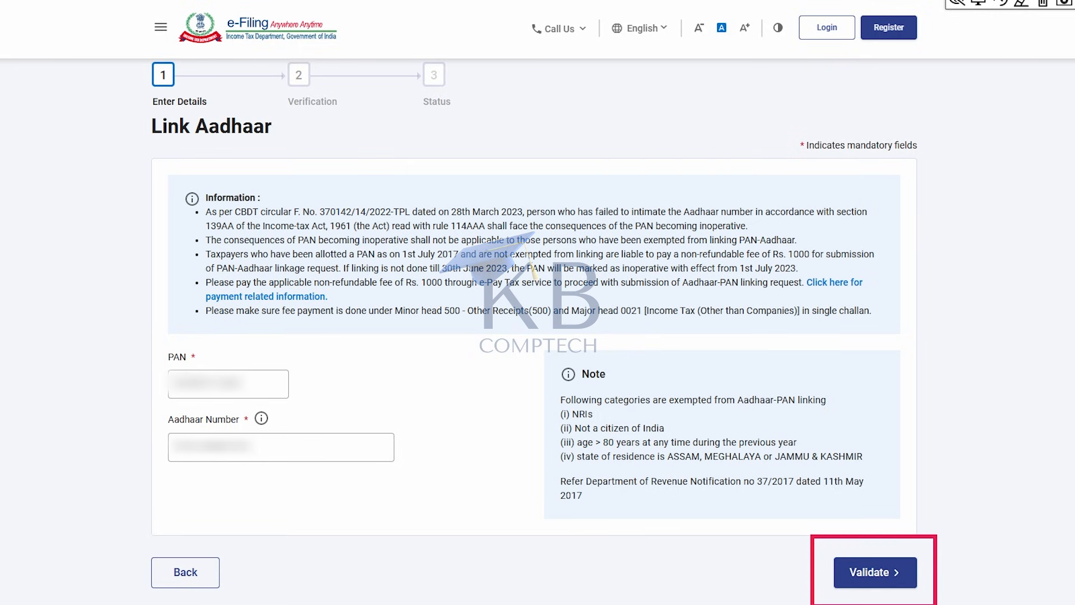
click(1043, 4)
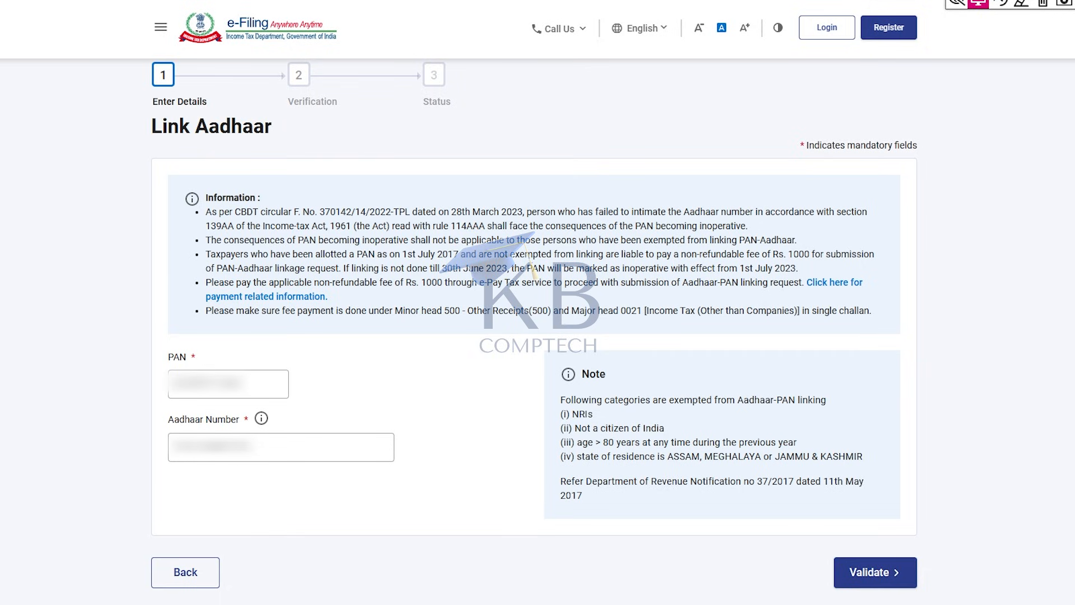
click(875, 572)
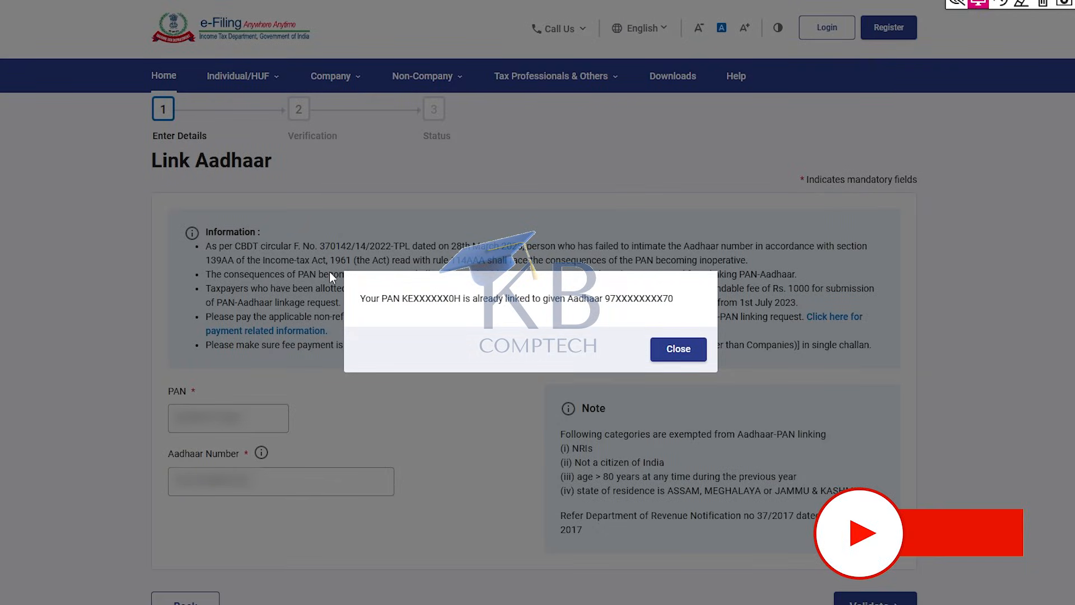
mouse_move(301, 234)
mouse_down()
mouse_move(387, 350)
mouse_move(585, 398)
mouse_move(778, 418)
mouse_up()
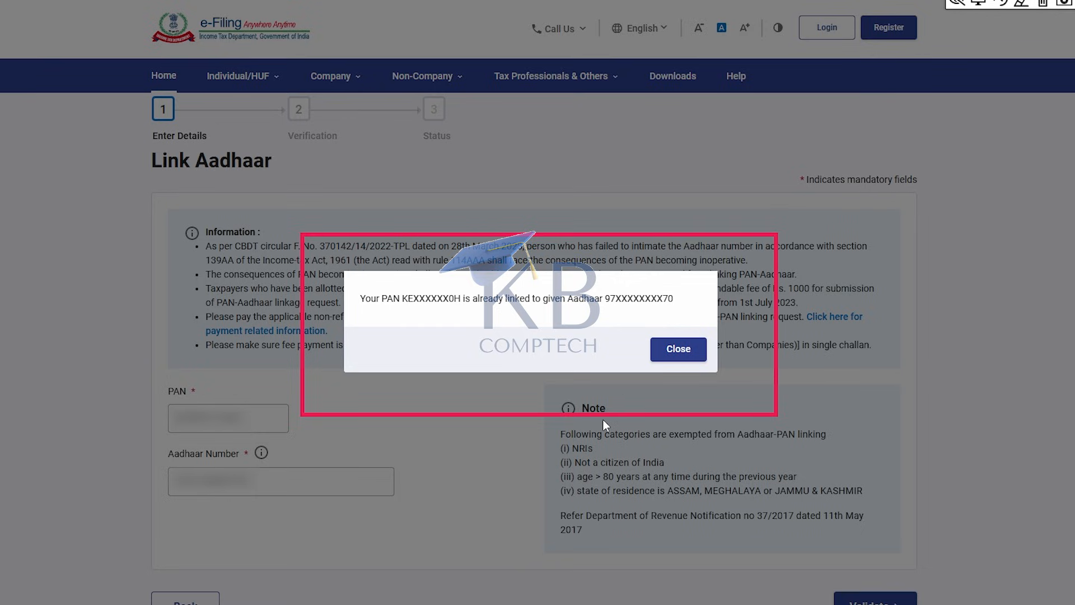
click(683, 351)
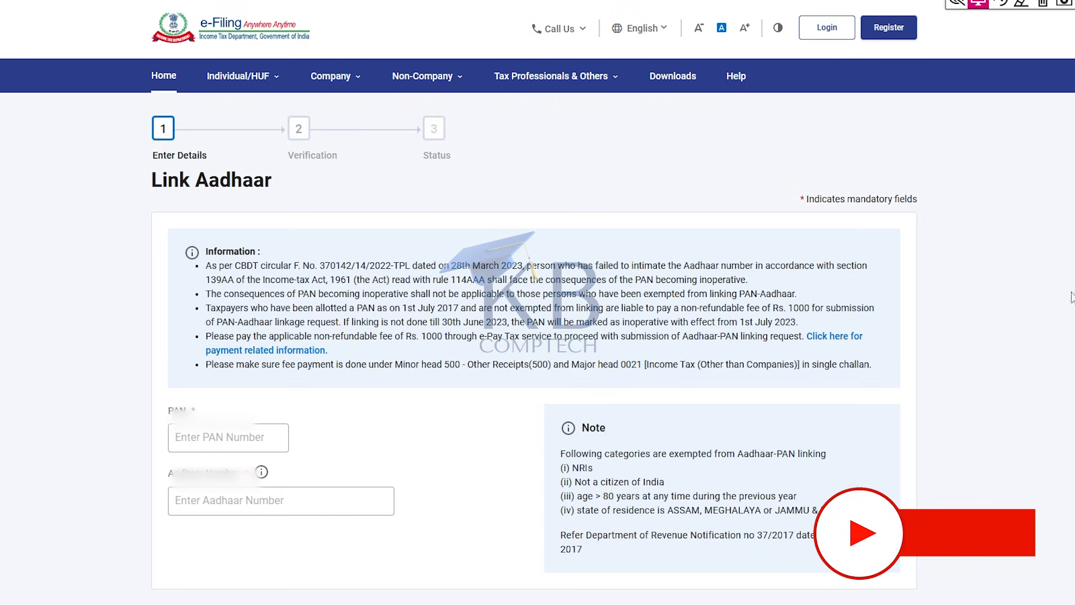
- Look over the Link Aadhaar form and the services listed in the home page's Quick Links
scroll(1071, 296, down, 3)
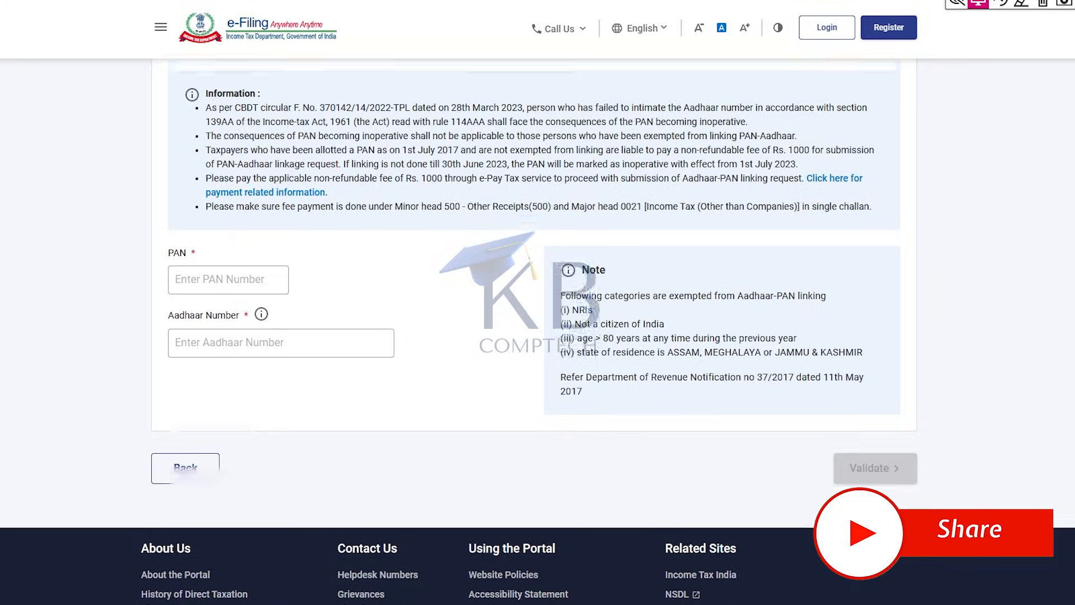
scroll(538, 330, up, 2)
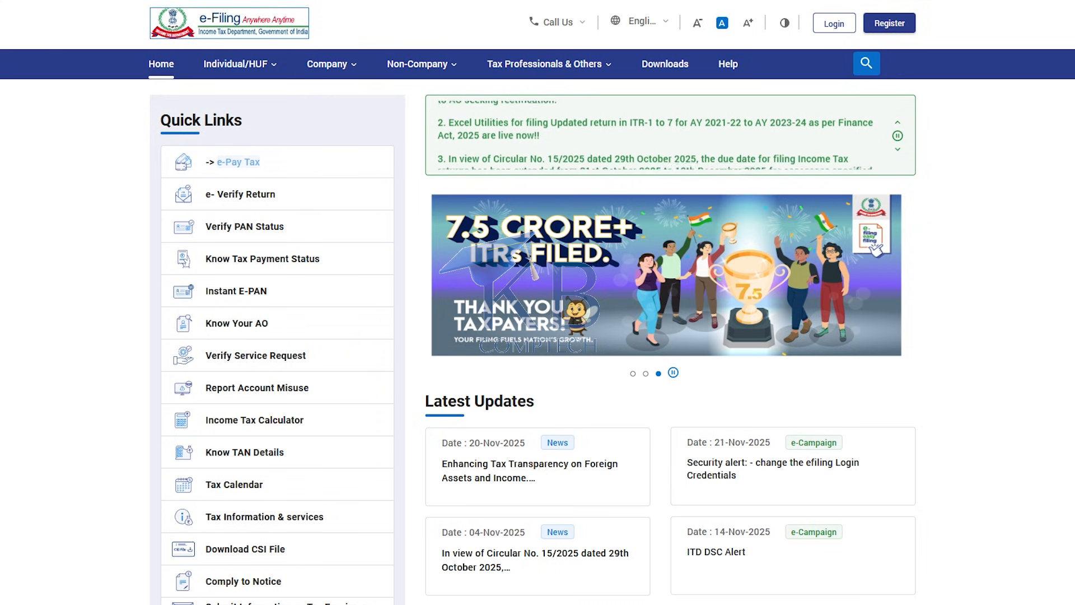
scroll(537, 327, down, 5)
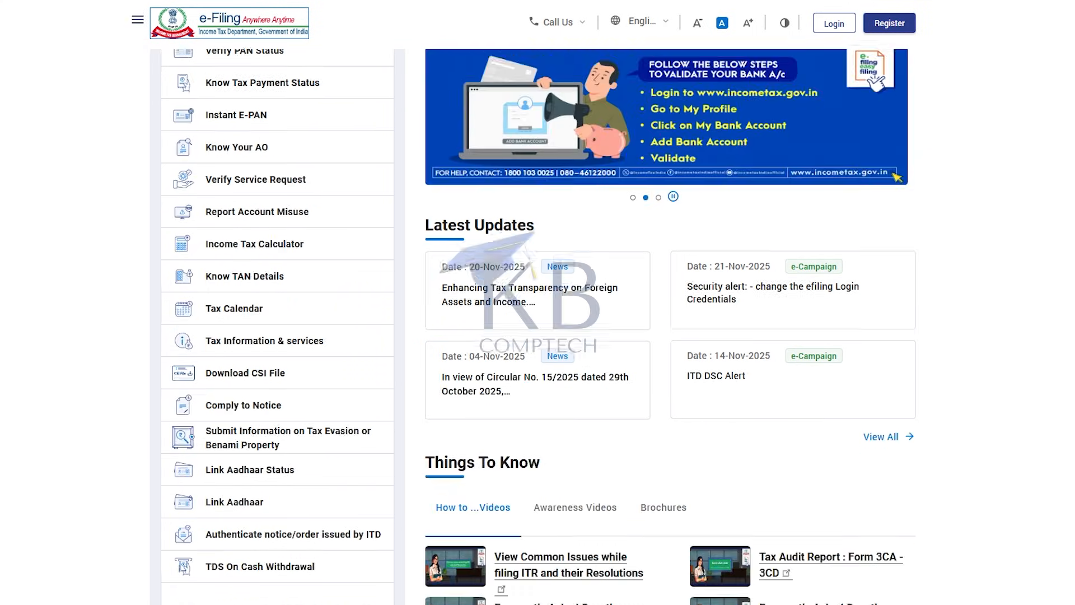
scroll(538, 327, down, 2)
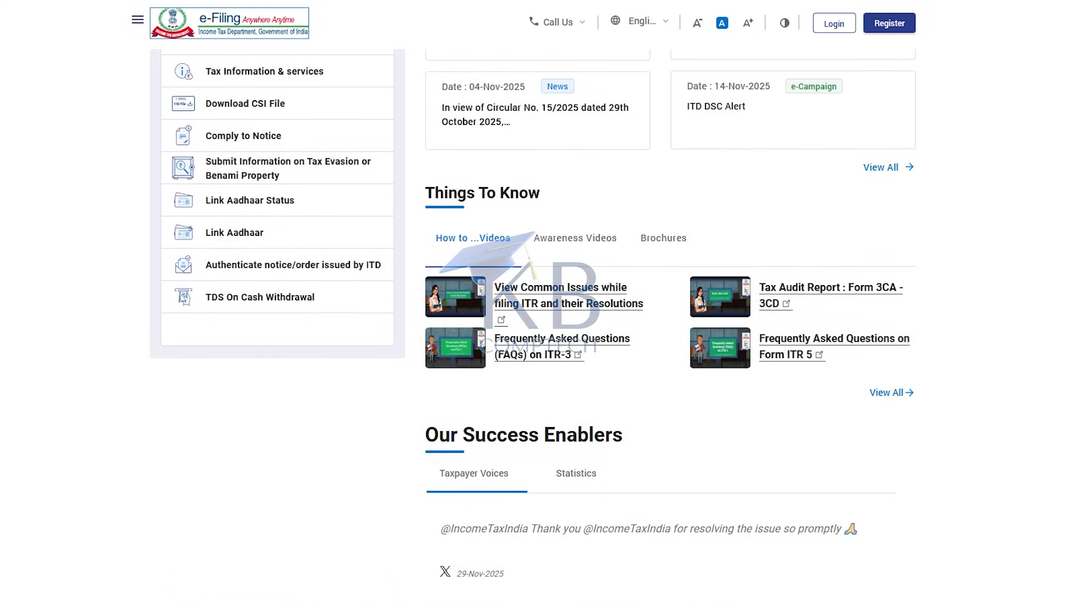
scroll(537, 327, up, 3)
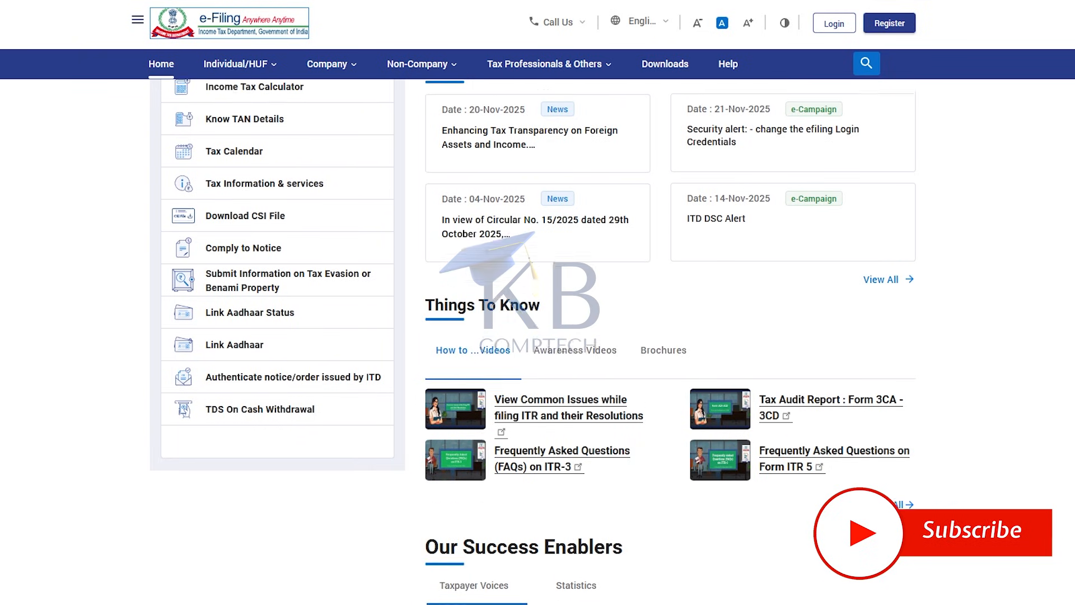
scroll(538, 327, up, 3)
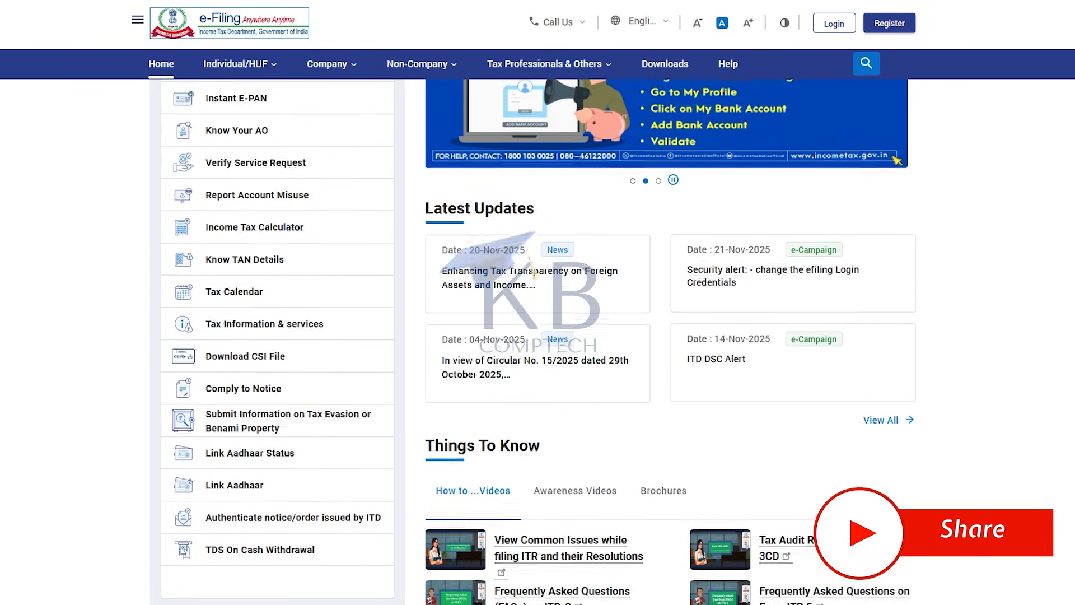
scroll(538, 326, up, 2)
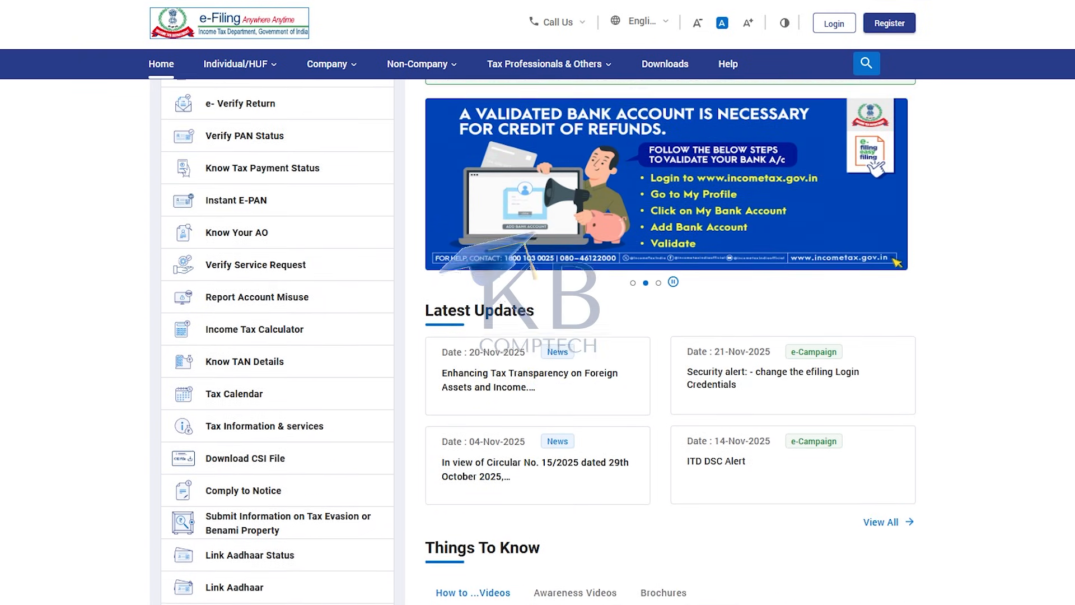
scroll(537, 326, up, 1)
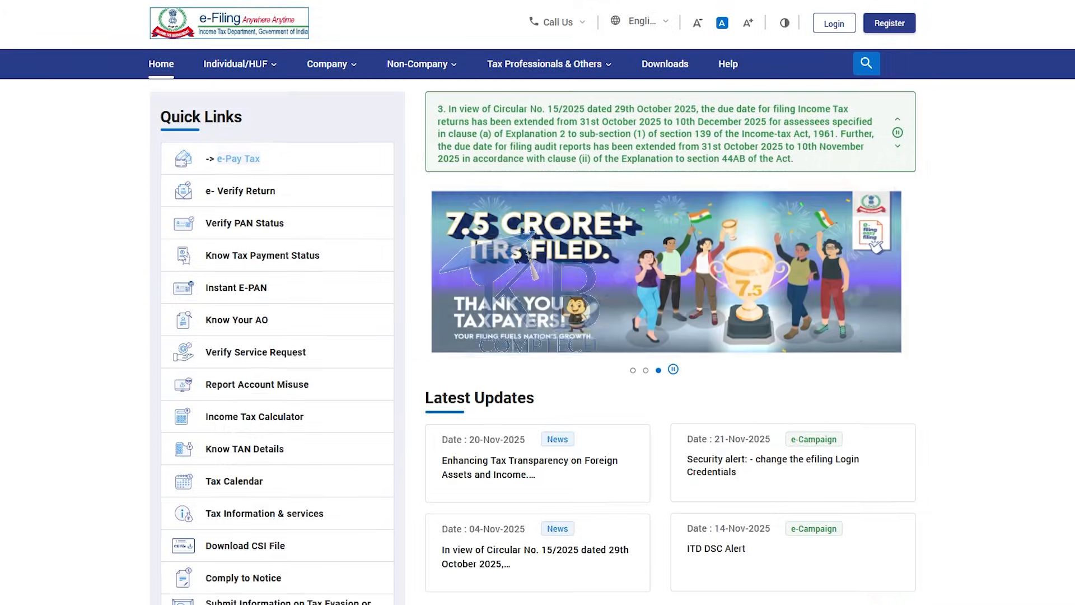